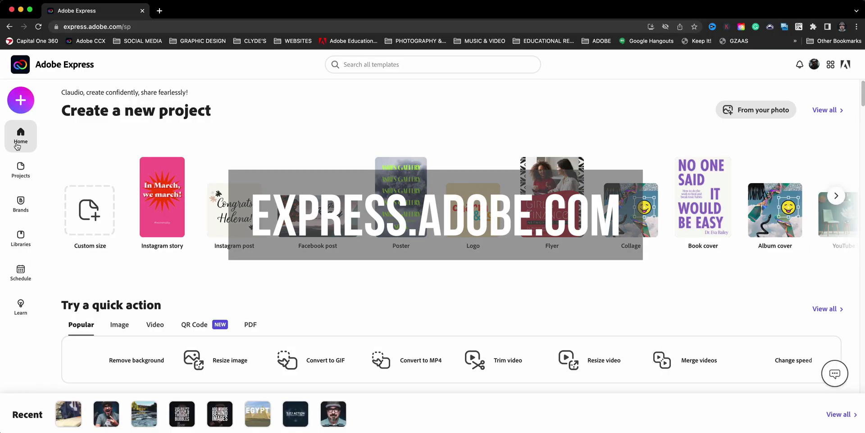
Go from the home page to the Projects list
left_click(18, 164)
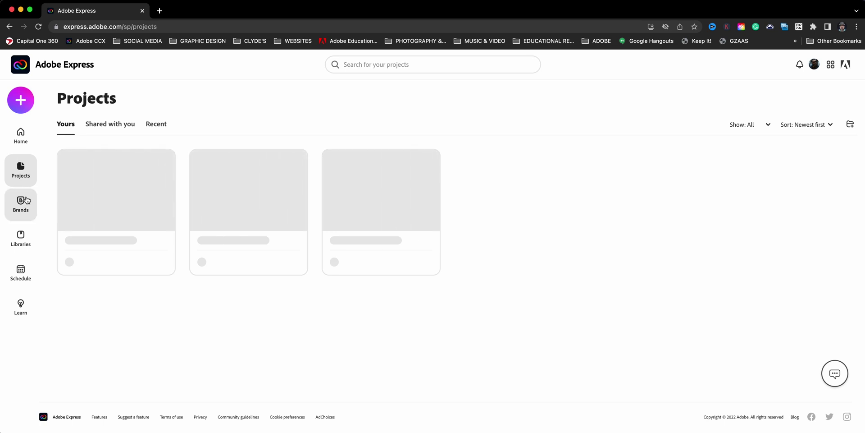
Scroll to the NARRATION DEMO thumbnail and open it in the video editor
scroll(56, 326, "down", 5)
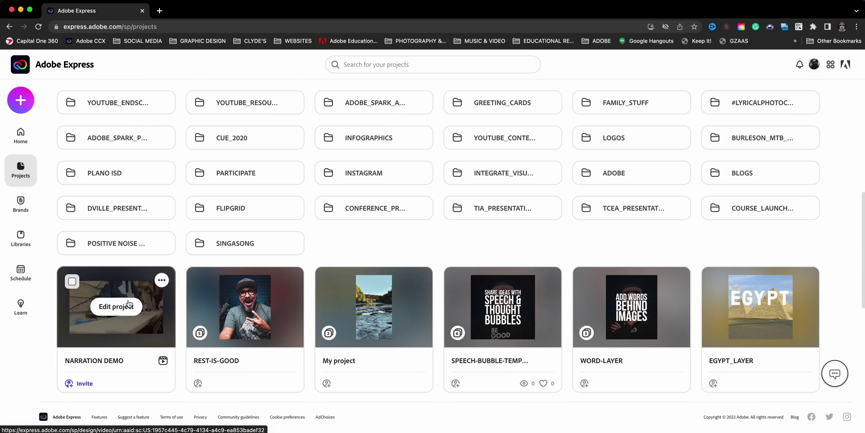
left_click(107, 313)
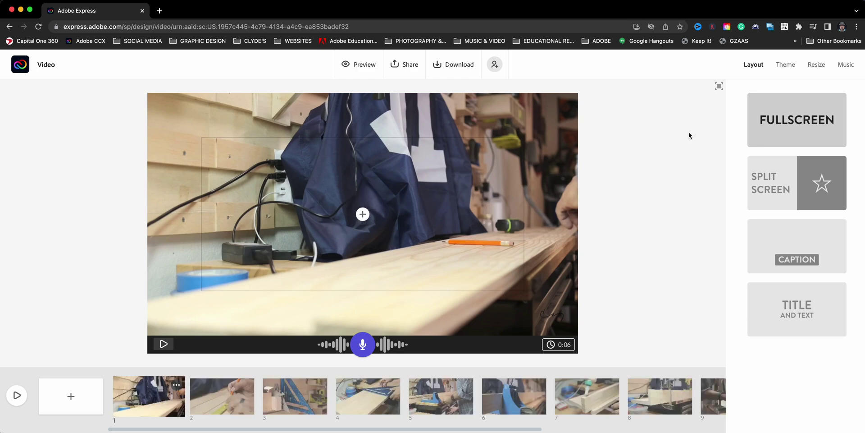
Show the Music options and browse the built-in soundtracks, grouped from Happy to Uplifting
left_click(851, 67)
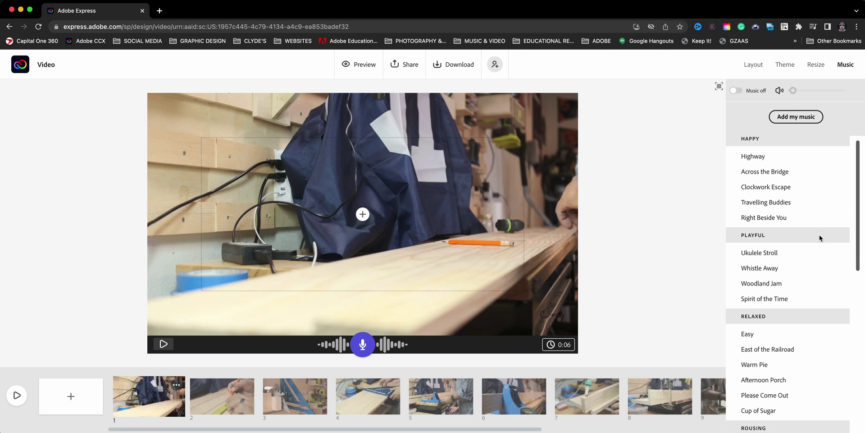
scroll(819, 235, "down", 3)
scroll(819, 238, "down", 5)
scroll(819, 238, "down", 1)
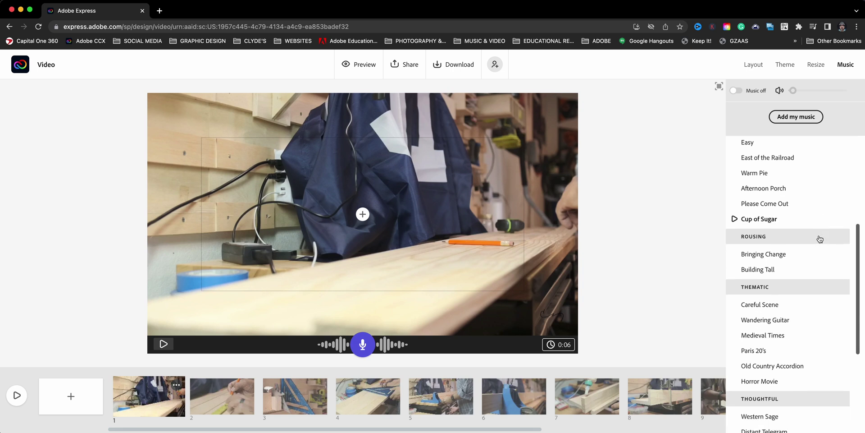
scroll(819, 238, "down", 2)
scroll(820, 238, "down", 2)
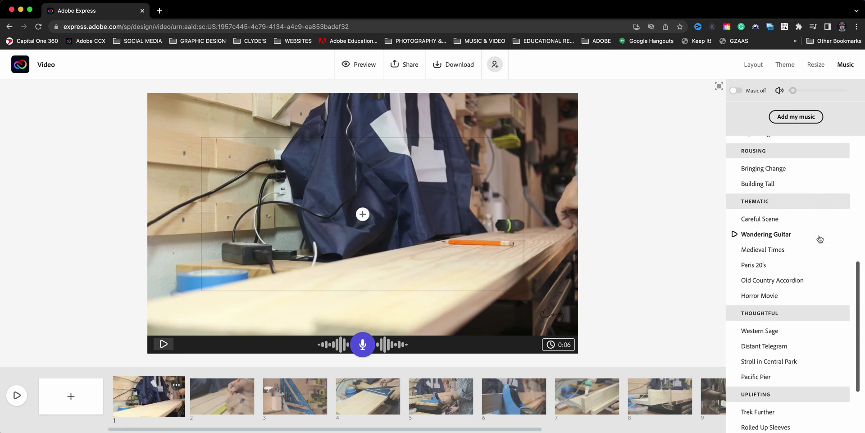
scroll(819, 238, "up", 5)
scroll(819, 238, "up", 1)
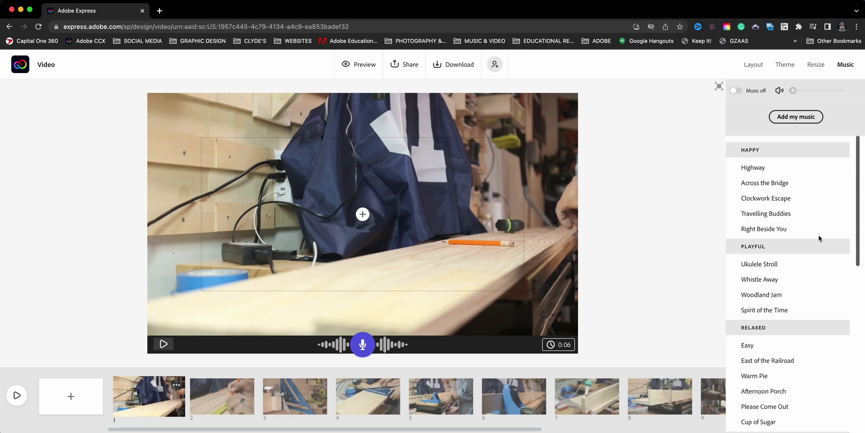
Upload Strummer Boy.mp3 as the background song and lower its volume
left_click(805, 118)
double_click(698, 182)
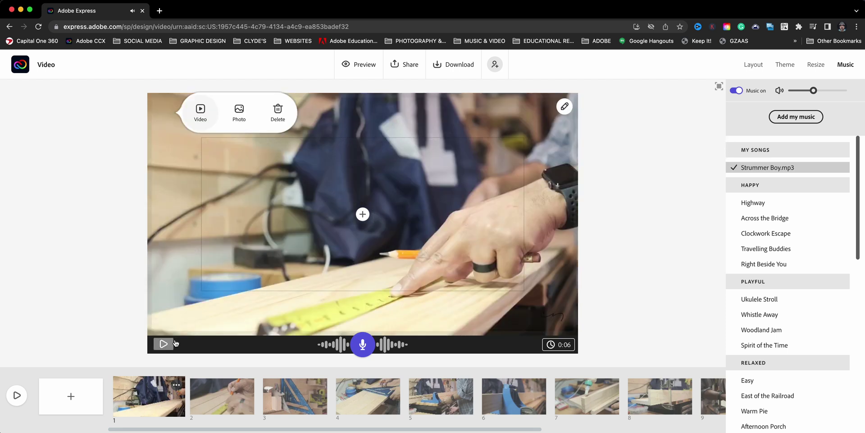
mouse_move(363, 223)
left_click_drag(815, 92, 807, 97)
Mute the first clip's sound and lower the background music volume slightly more
left_click(564, 108)
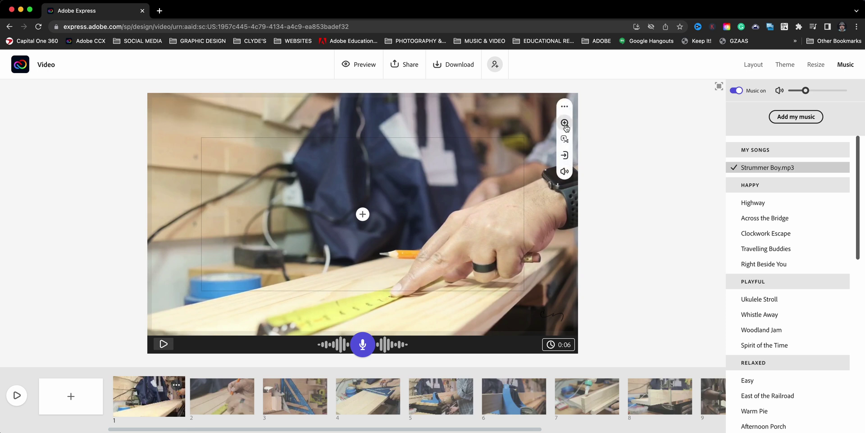
left_click(564, 171)
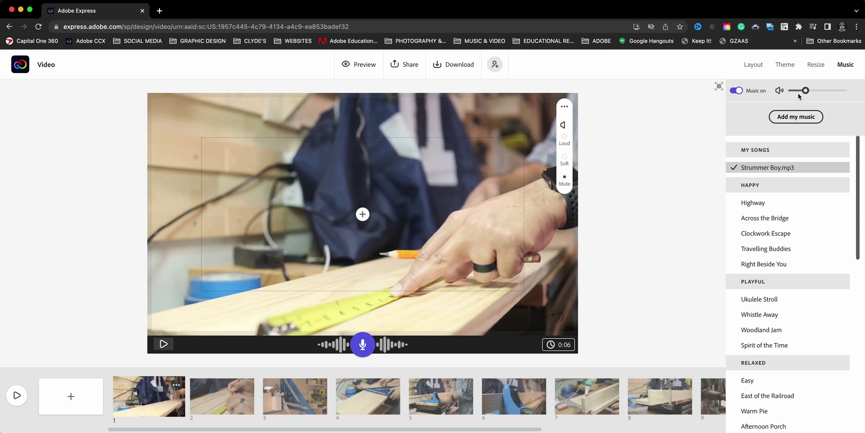
left_click_drag(805, 91, 801, 92)
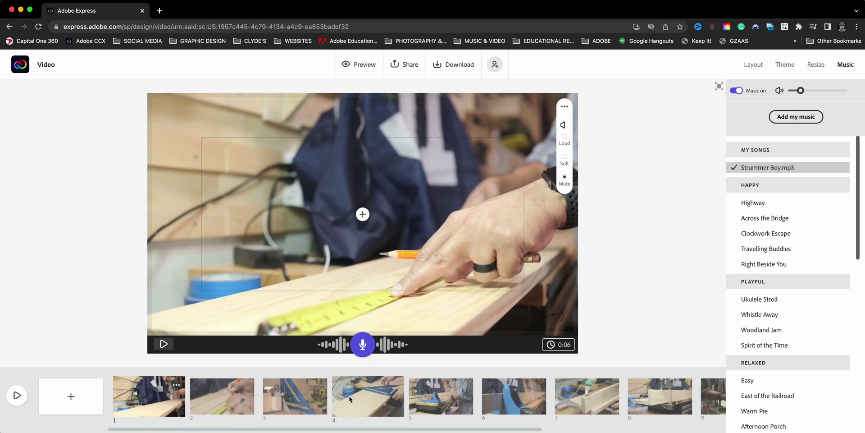
left_click(367, 396)
Play the video from scene 4 to check the audio mix
left_click(169, 351)
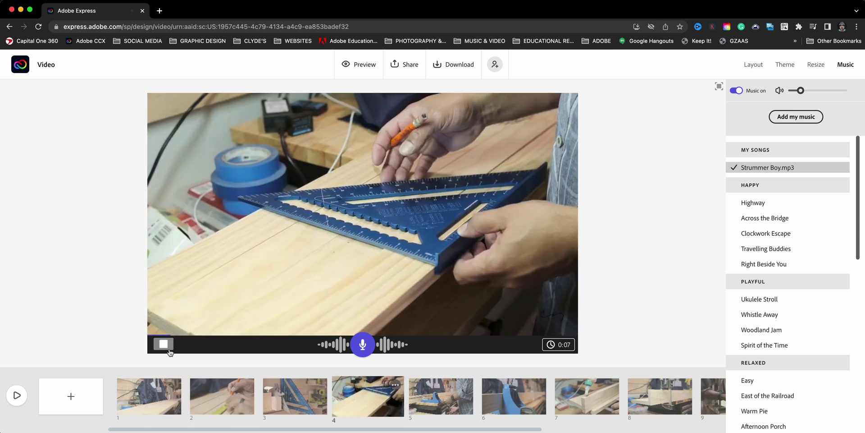